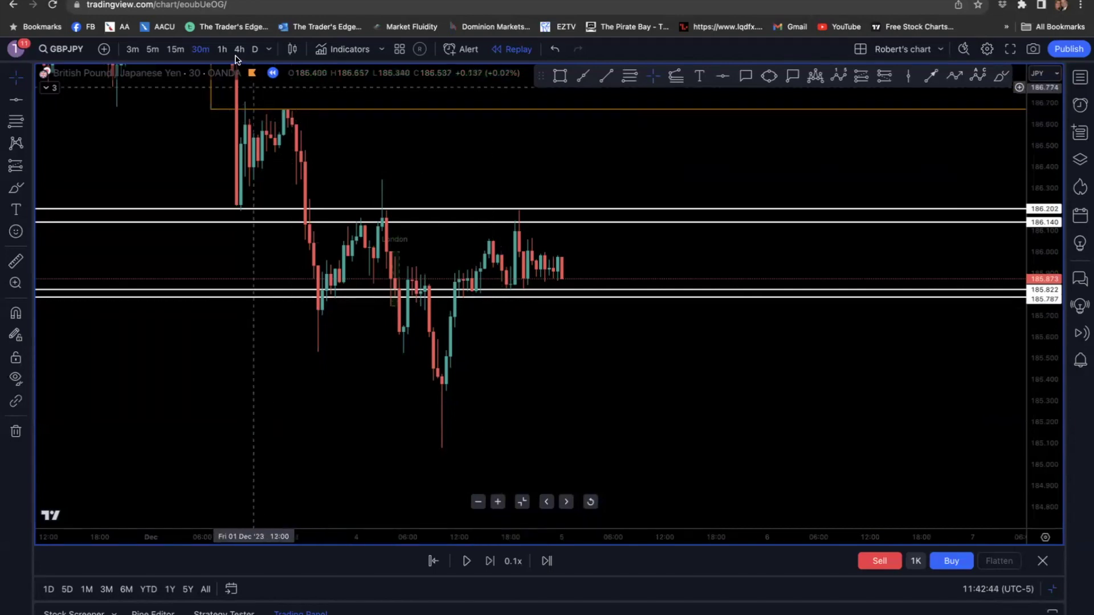
- Compare the 1h, 30m and 15m timeframes, ending back on the 30-minute chart
left_click(222, 49)
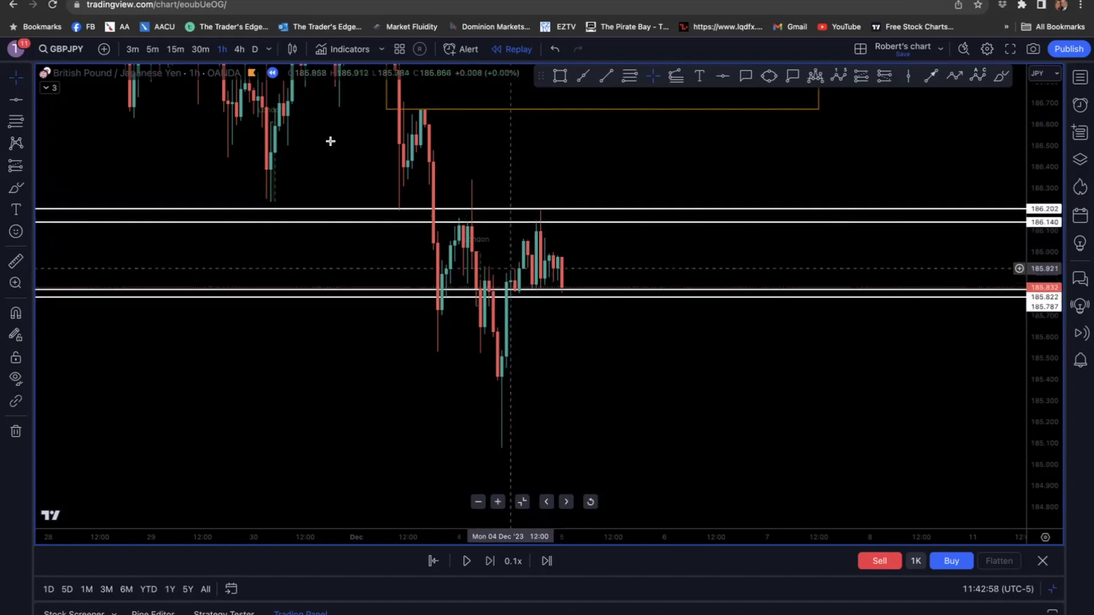
left_click(200, 50)
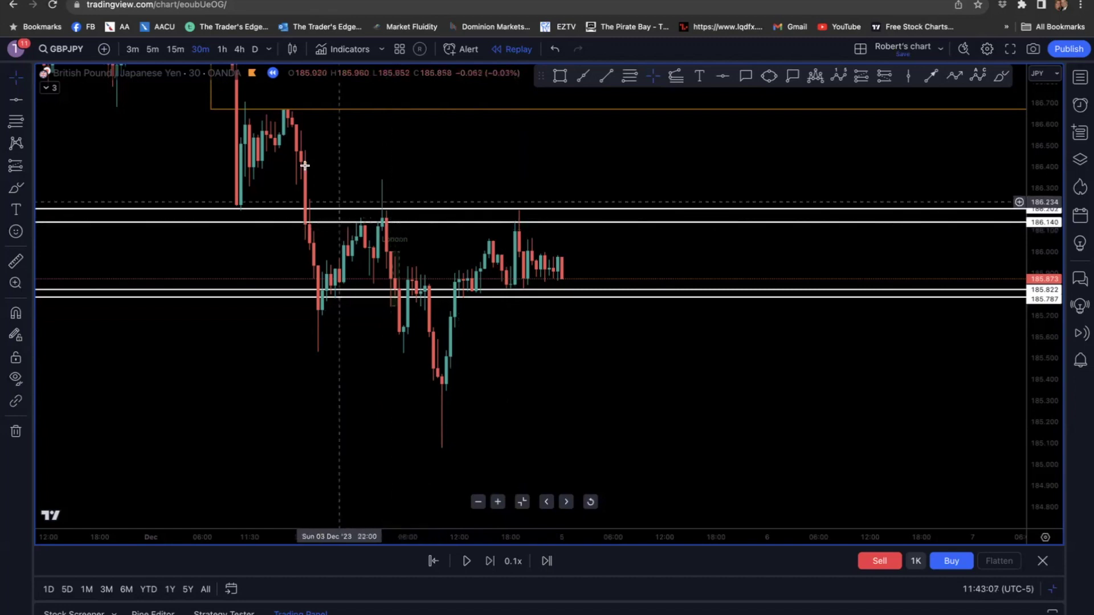
left_click(174, 50)
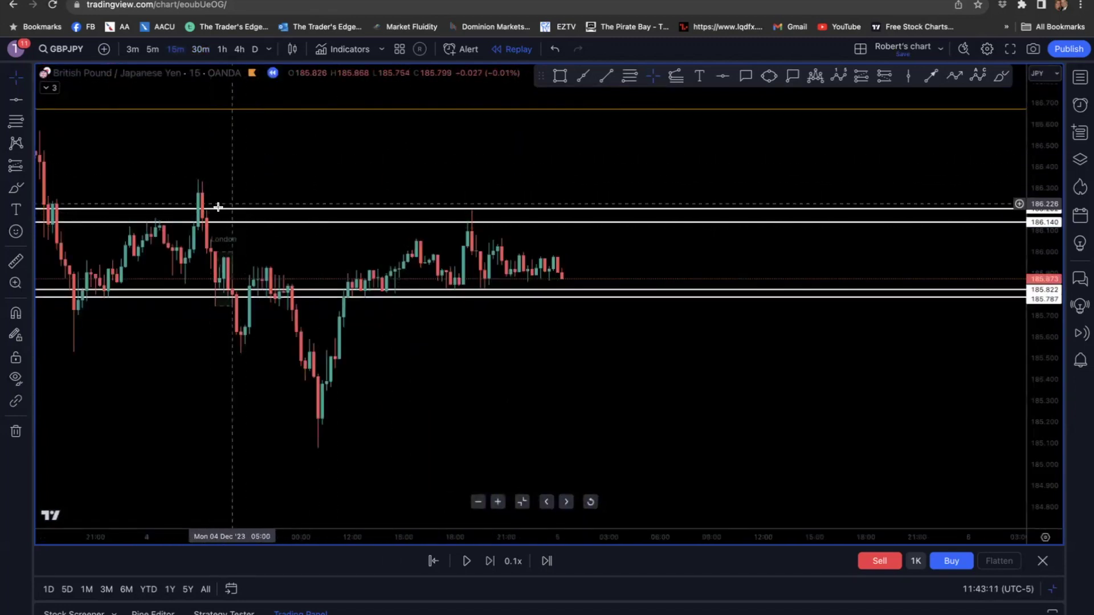
left_click(194, 51)
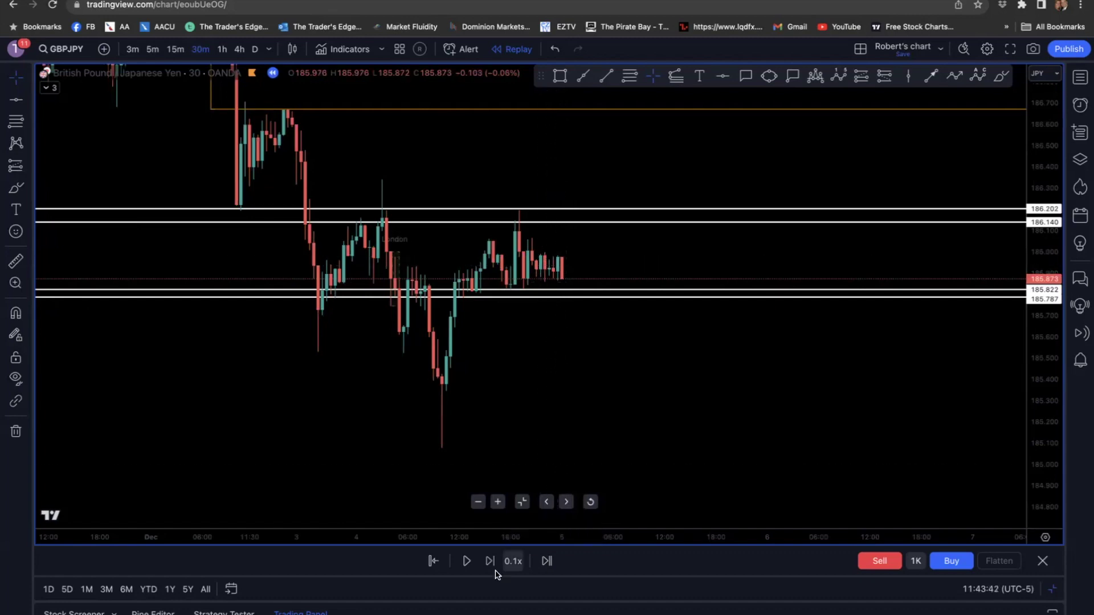
- Step the replay forward 14 bars through the drop near 185.11 and rebound to about 185.74
left_click(491, 569)
left_click(490, 561)
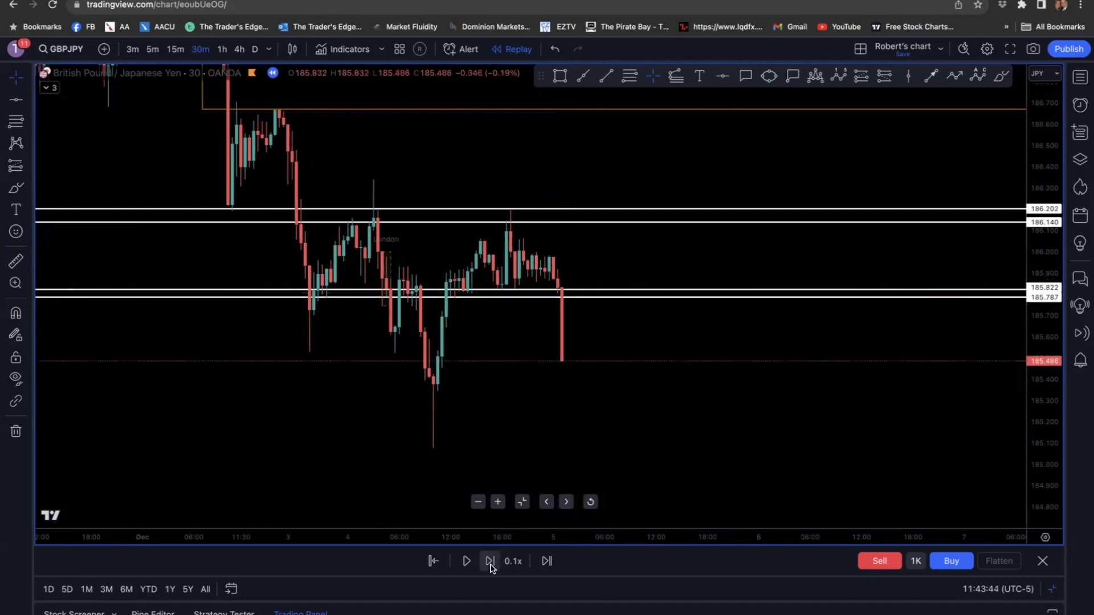
left_click(490, 562)
left_click(490, 561)
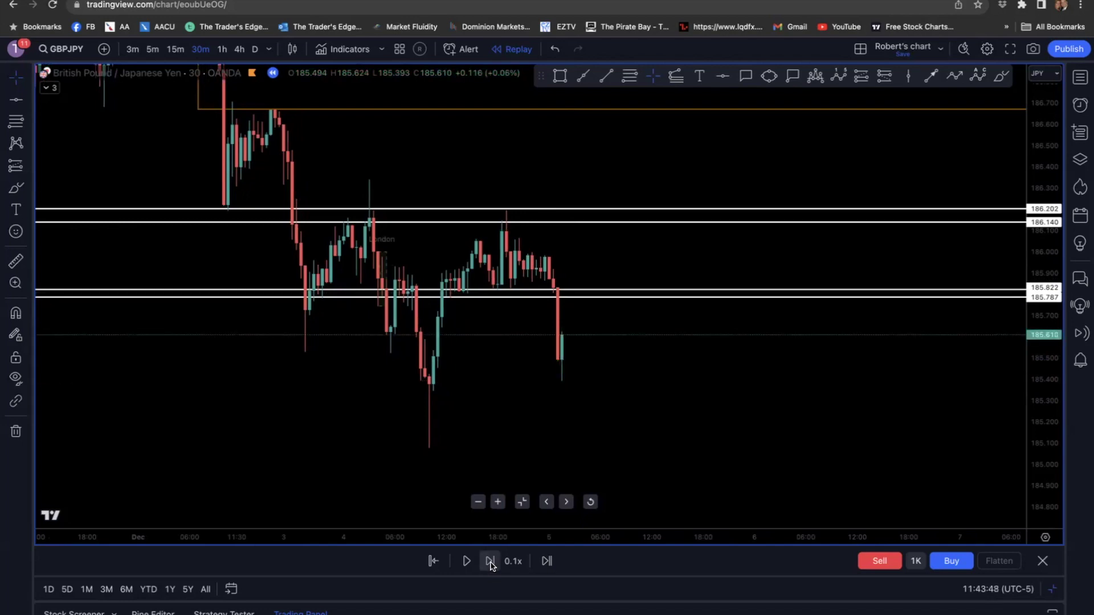
left_click(490, 561)
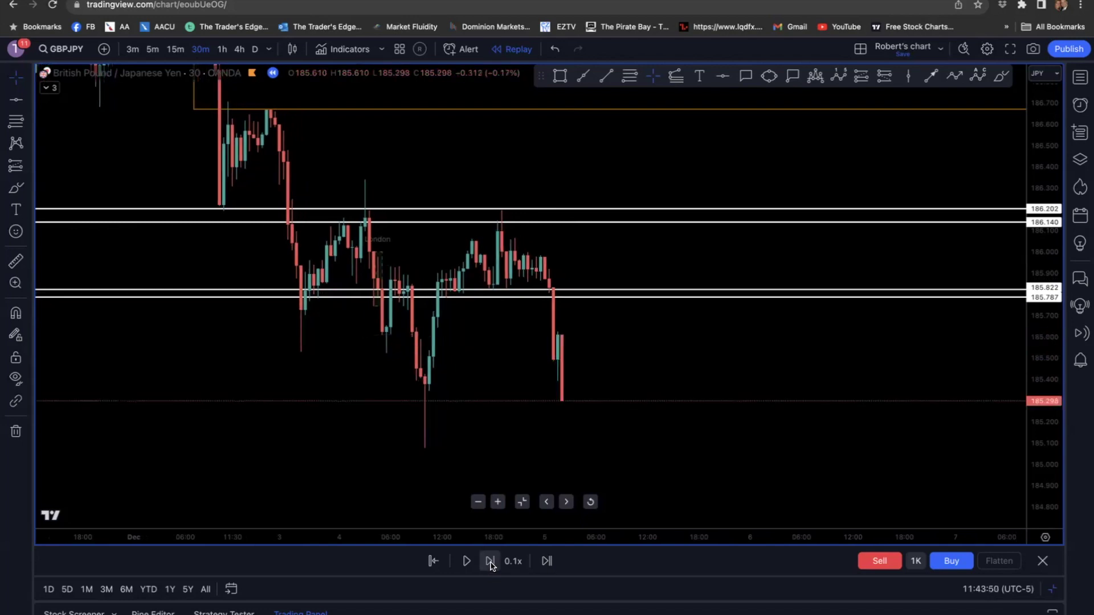
left_click(490, 561)
left_click(490, 561)
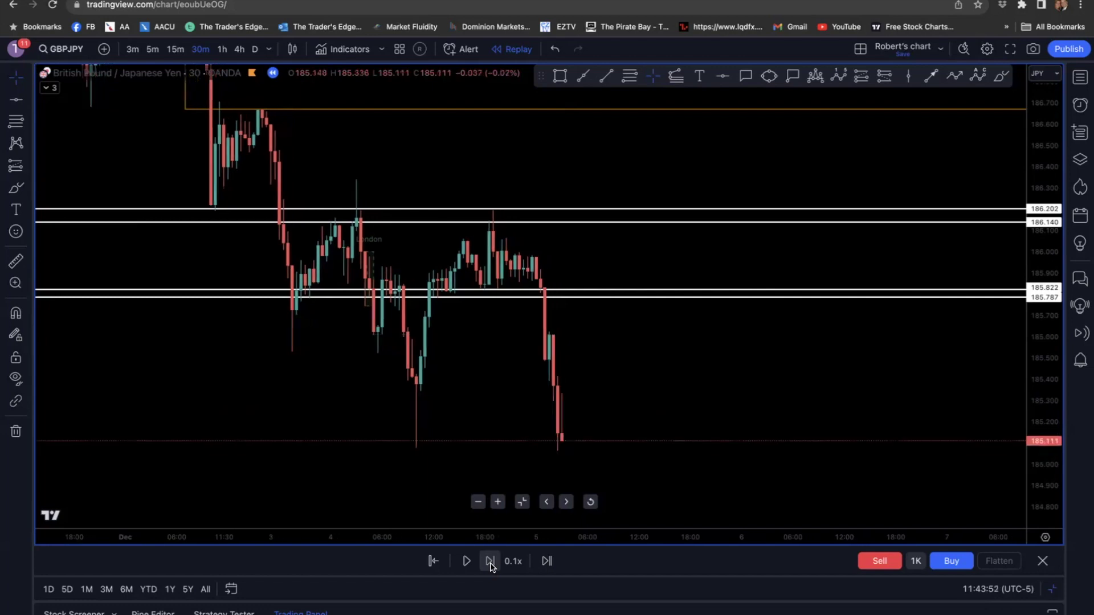
left_click(490, 562)
left_click(490, 561)
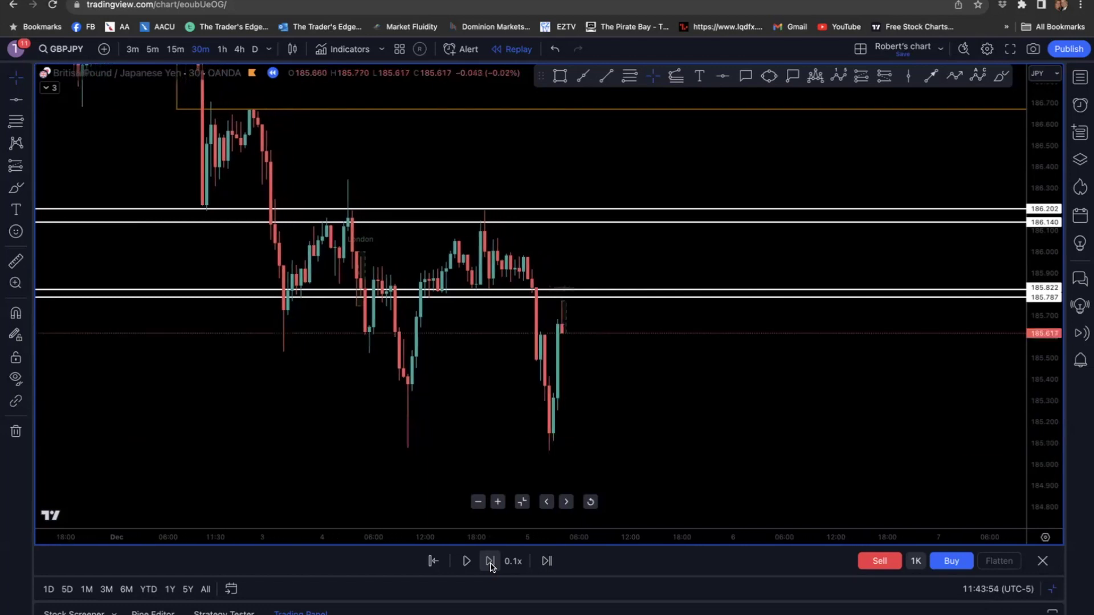
left_click(490, 561)
left_click(490, 561)
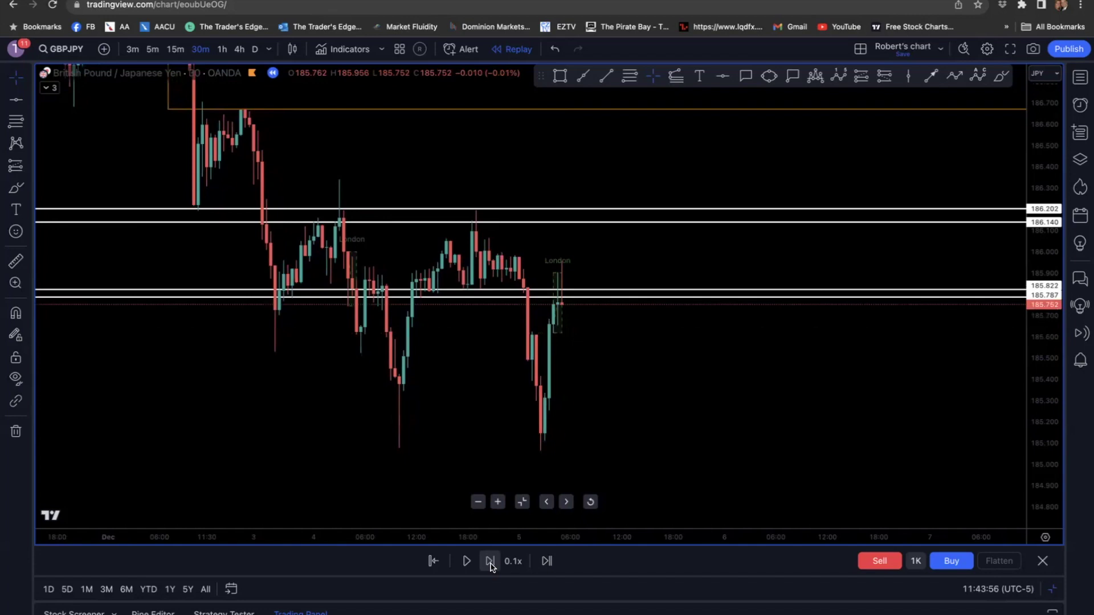
left_click(491, 561)
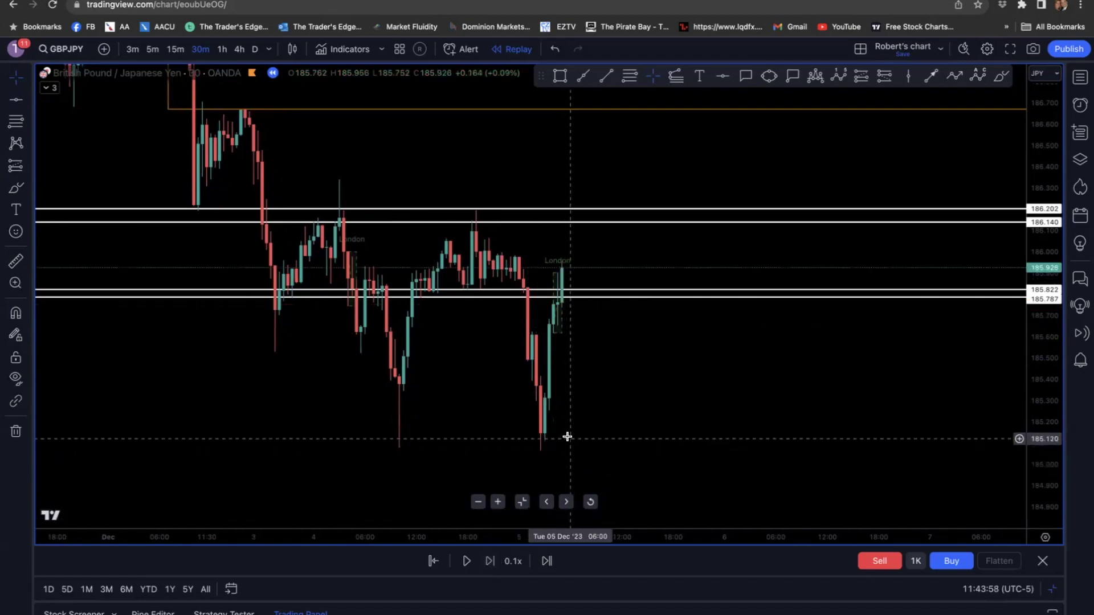
left_click(490, 562)
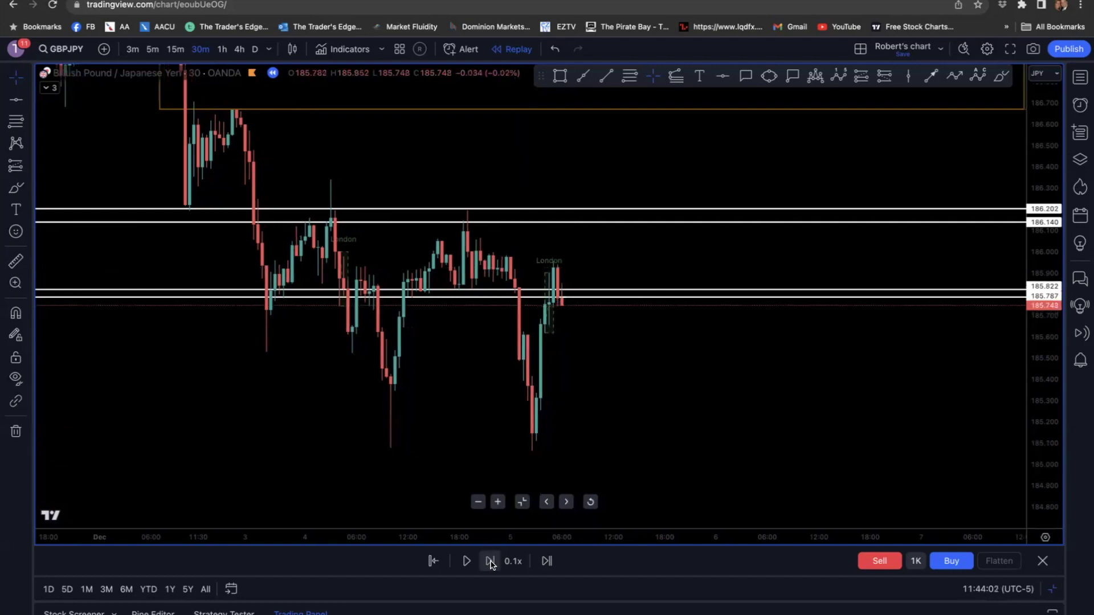
left_click(491, 561)
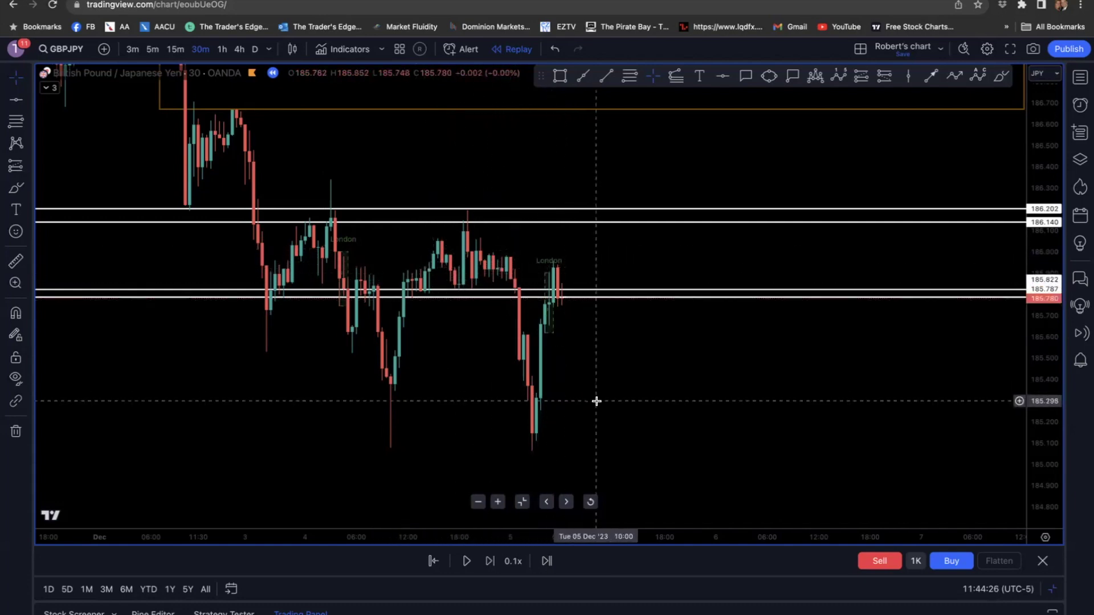
- On the 1h chart, mark 185.787 and place a short there with its stop at 185.967
left_click(222, 49)
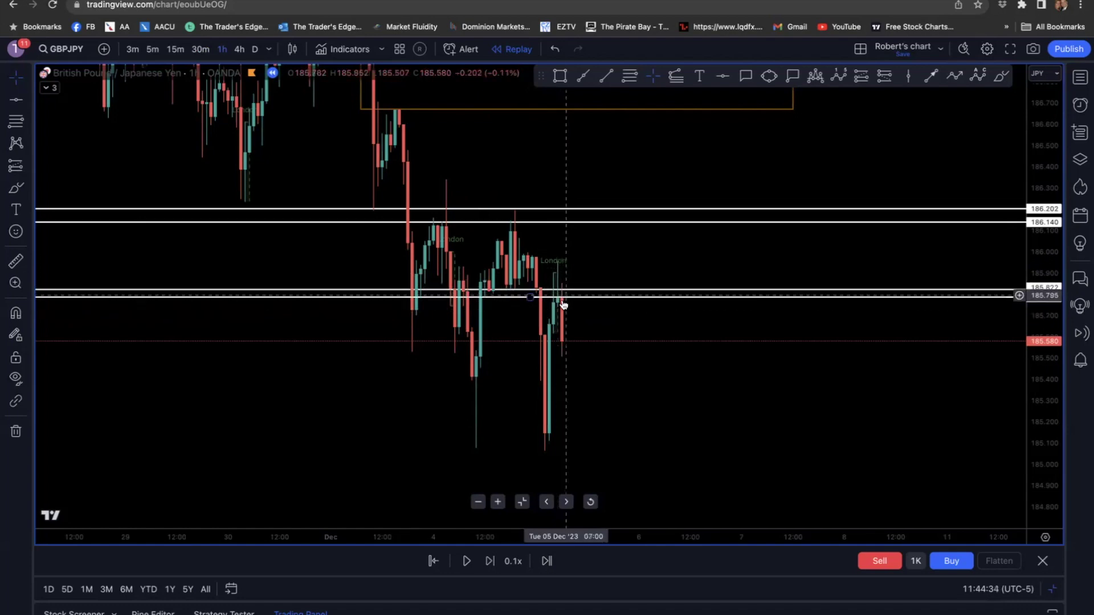
left_click(562, 298)
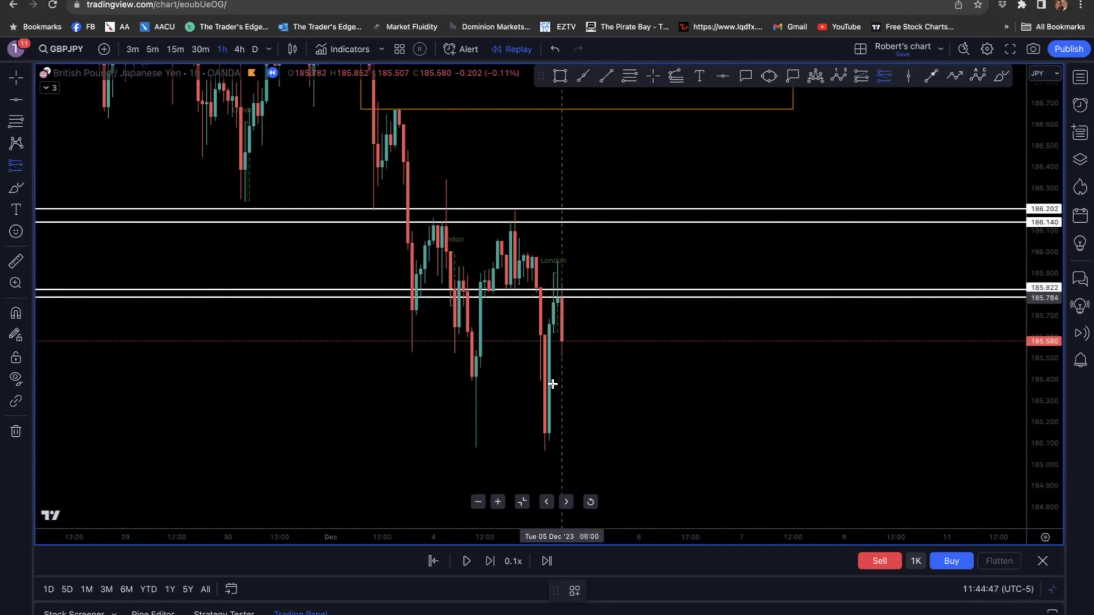
left_click(498, 502)
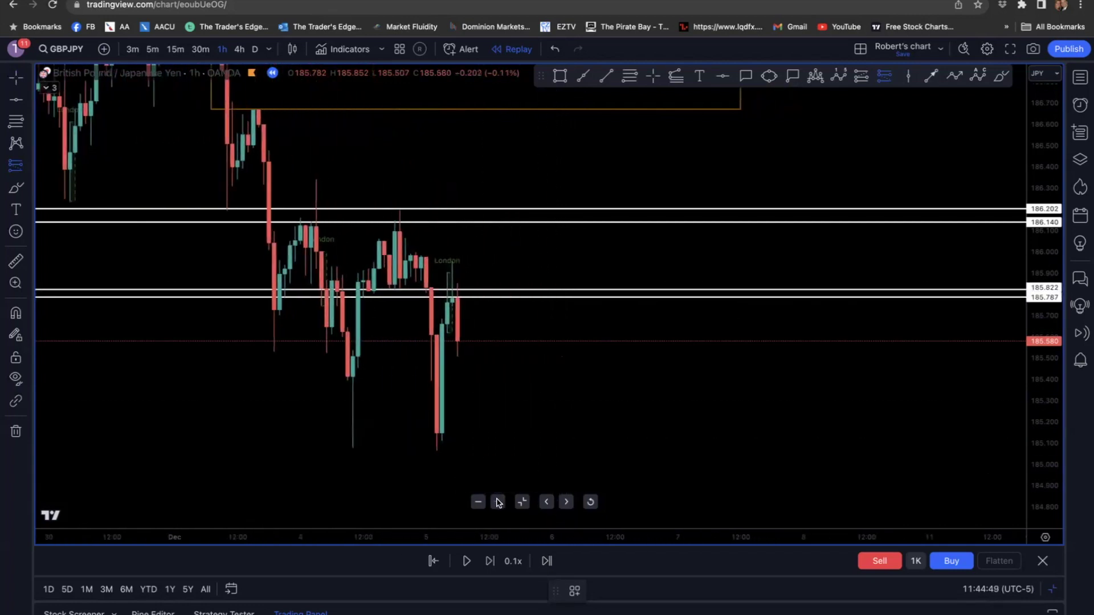
left_click(462, 297)
left_click_drag(463, 193, 447, 260)
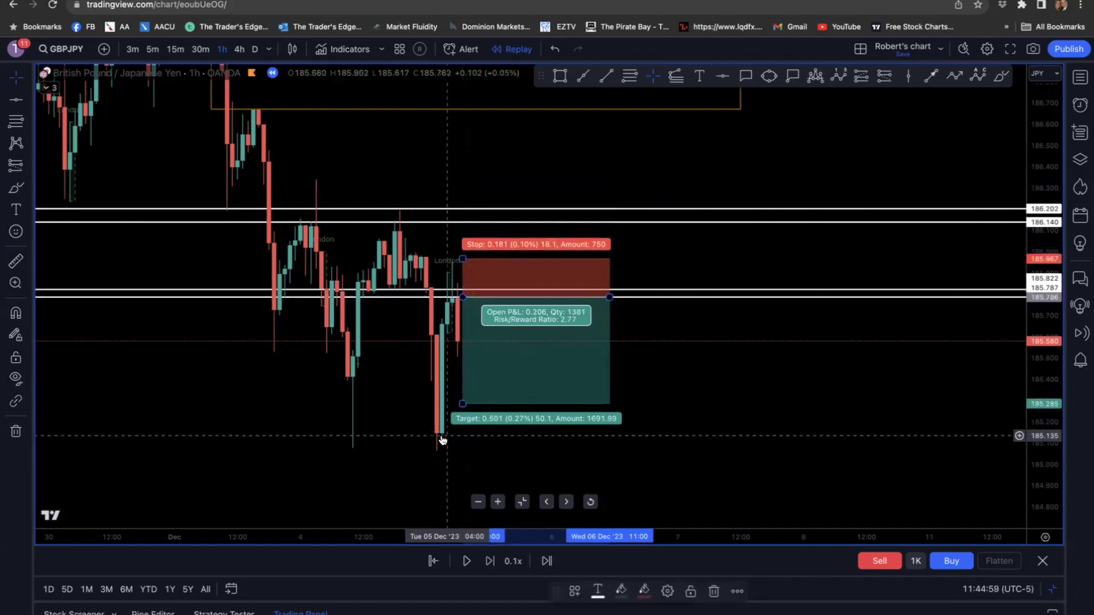
- Raise the short position's target to 185.416, making risk/reward 2.04
mouse_move(461, 403)
left_mouse_down()
mouse_move(468, 342)
mouse_move(465, 376)
left_mouse_up()
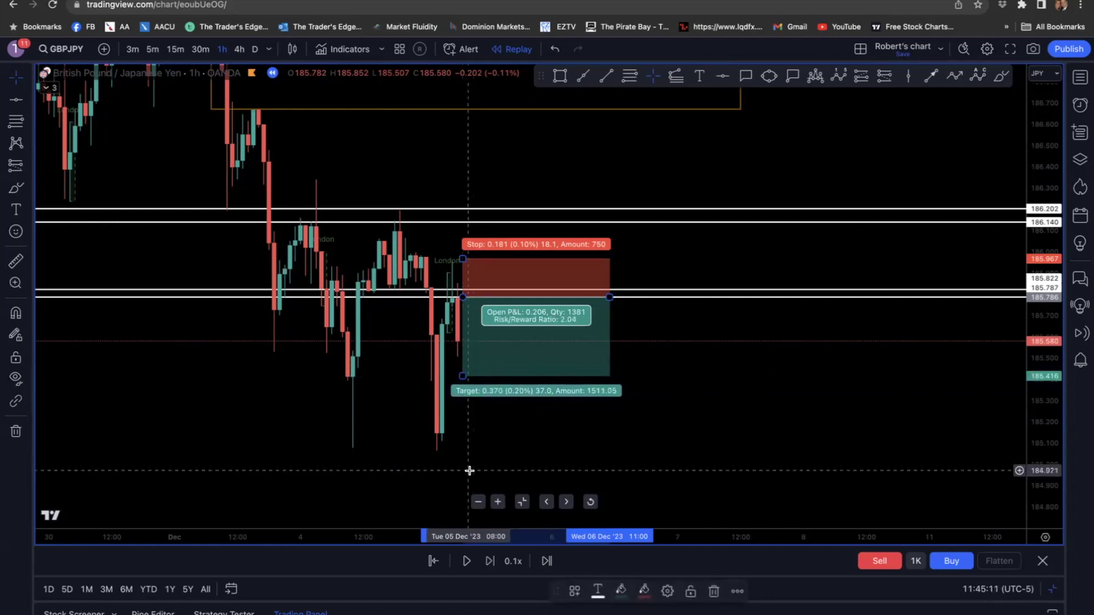
- Advance the replay two bars to about 185.41 and pan to frame the candles and position box
left_click(490, 562)
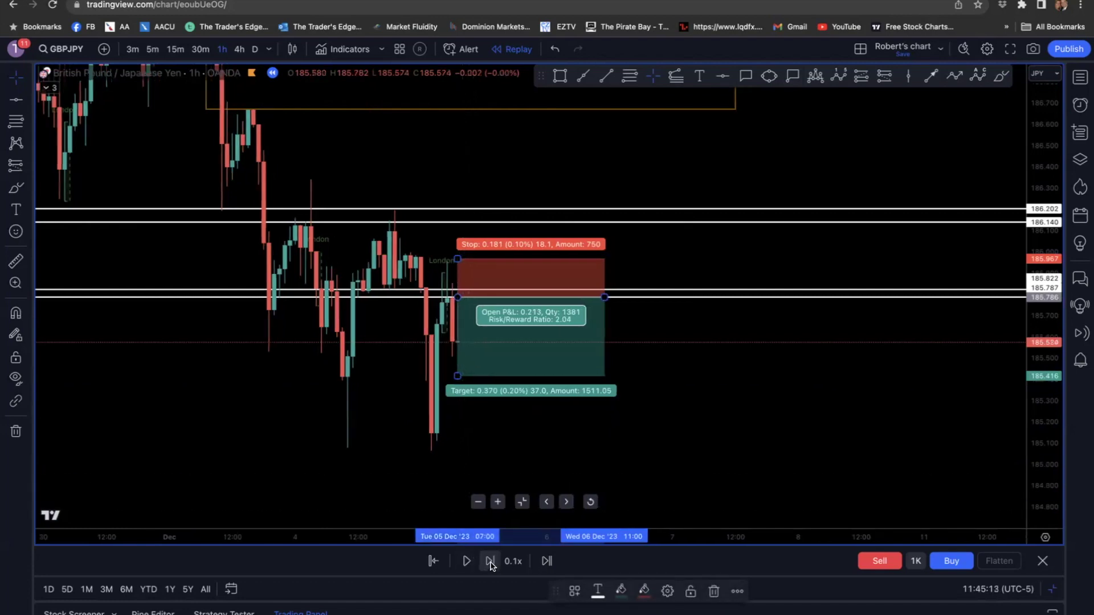
left_click(490, 562)
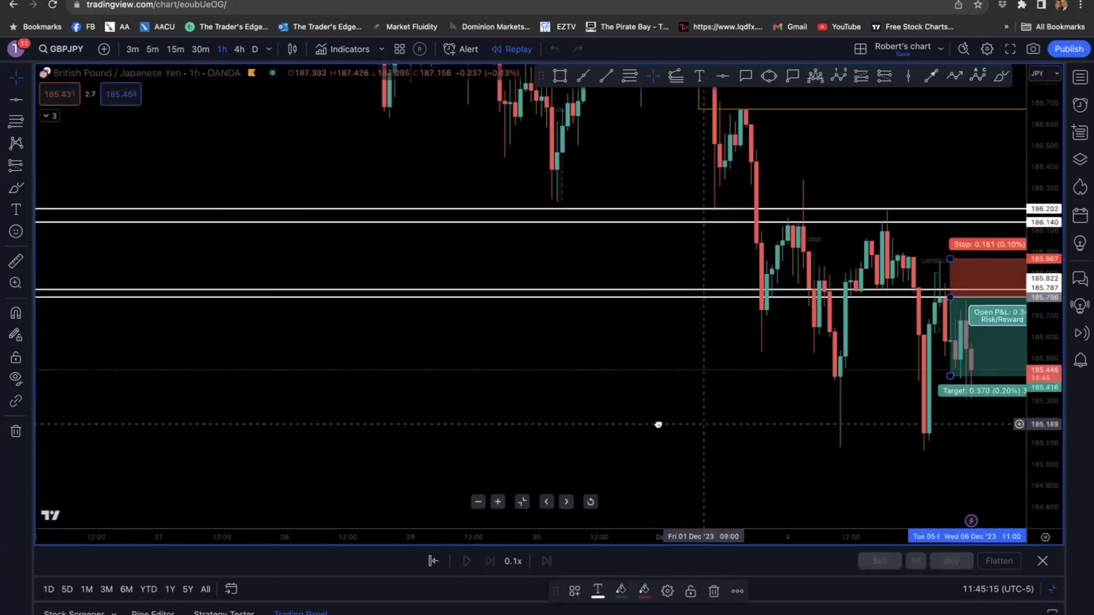
left_click_drag(657, 425, 275, 422)
left_click_drag(738, 425, 617, 422)
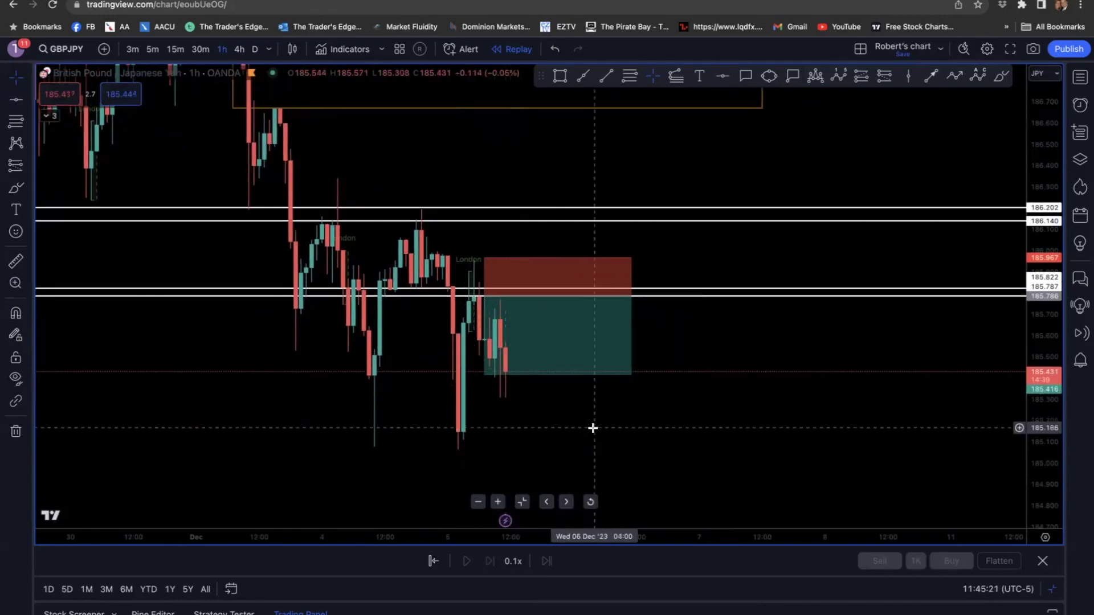
left_click_drag(592, 428, 675, 422)
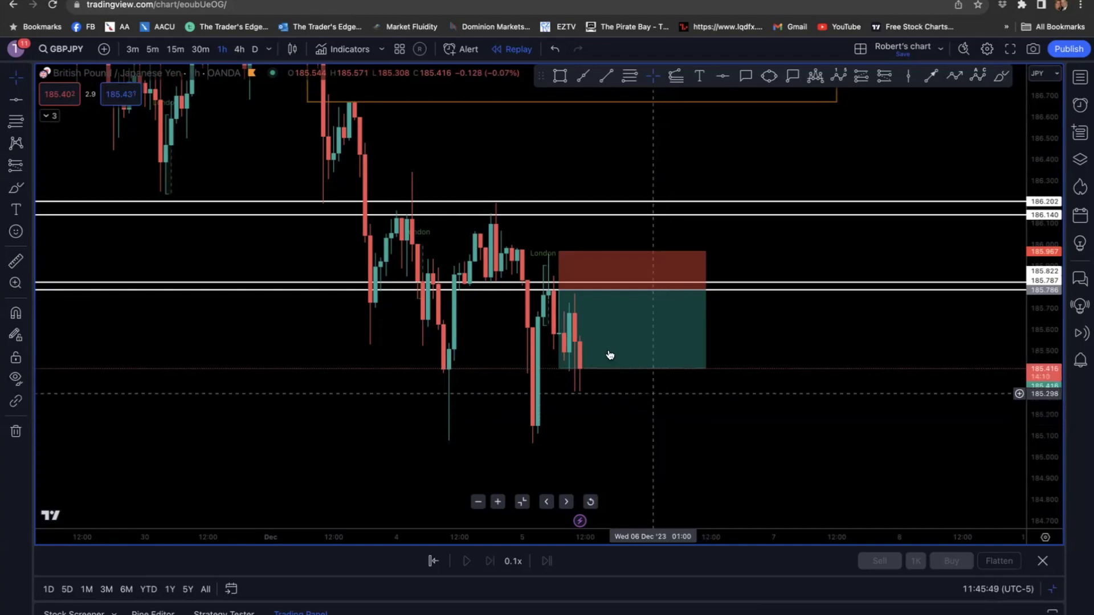
- Zoom in and draw a thin 185.832–185.875 rectangle from 04 Dec 22:00, extended past the short
left_click(498, 502)
left_click(498, 502)
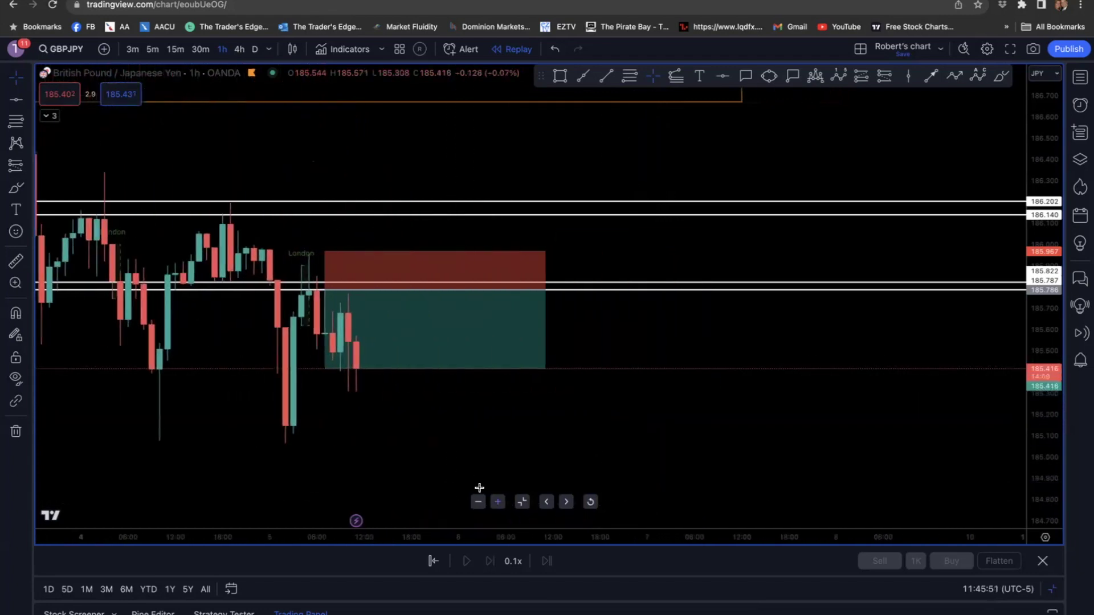
left_click_drag(390, 432, 625, 408)
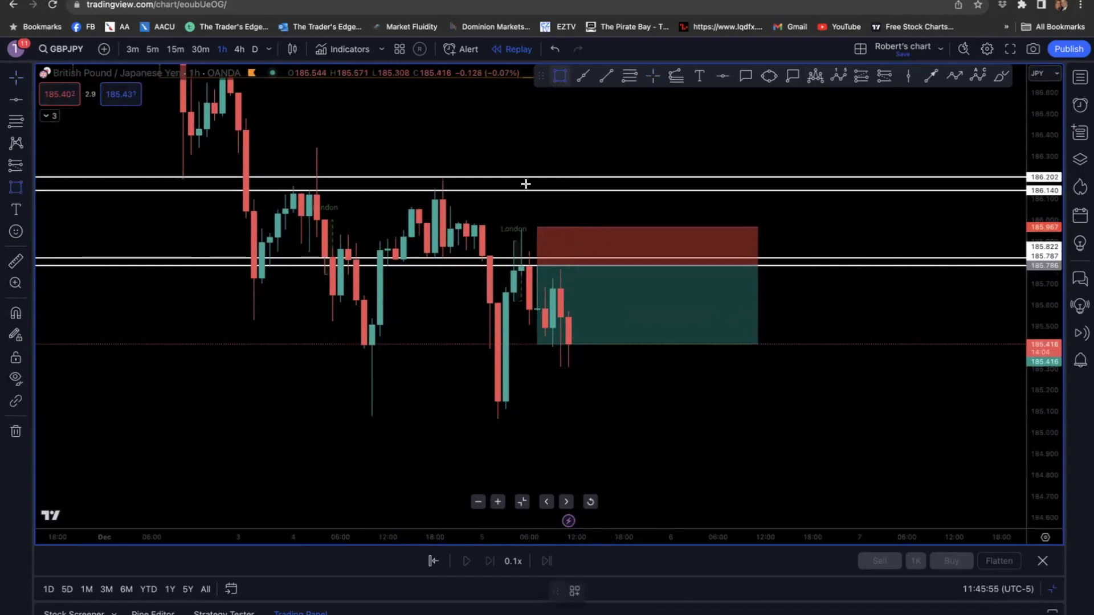
left_click(466, 250)
left_click(670, 249)
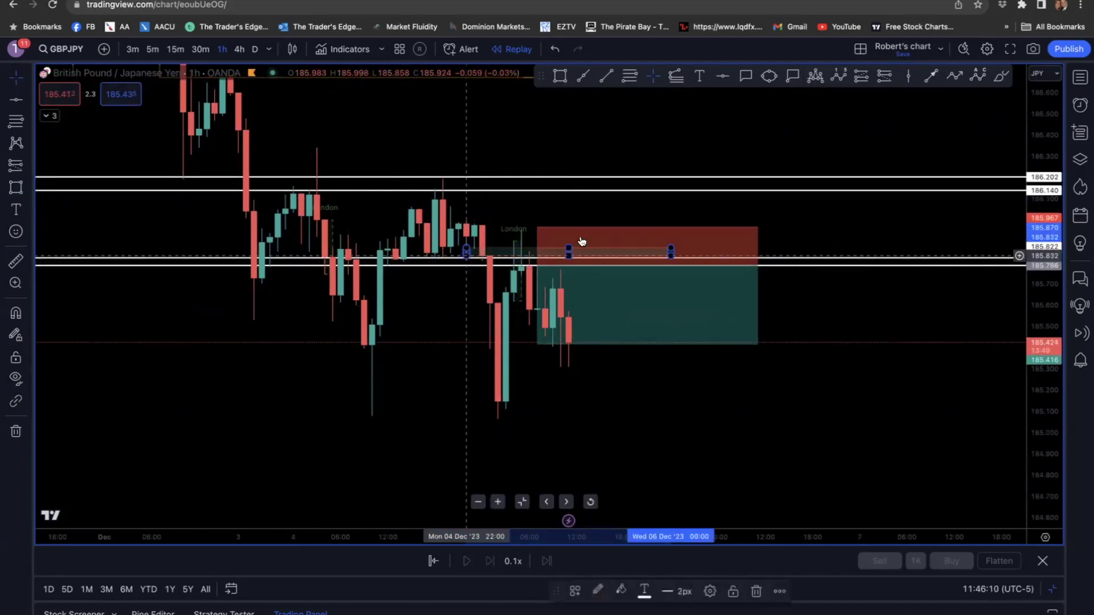
left_click_drag(671, 249, 795, 246)
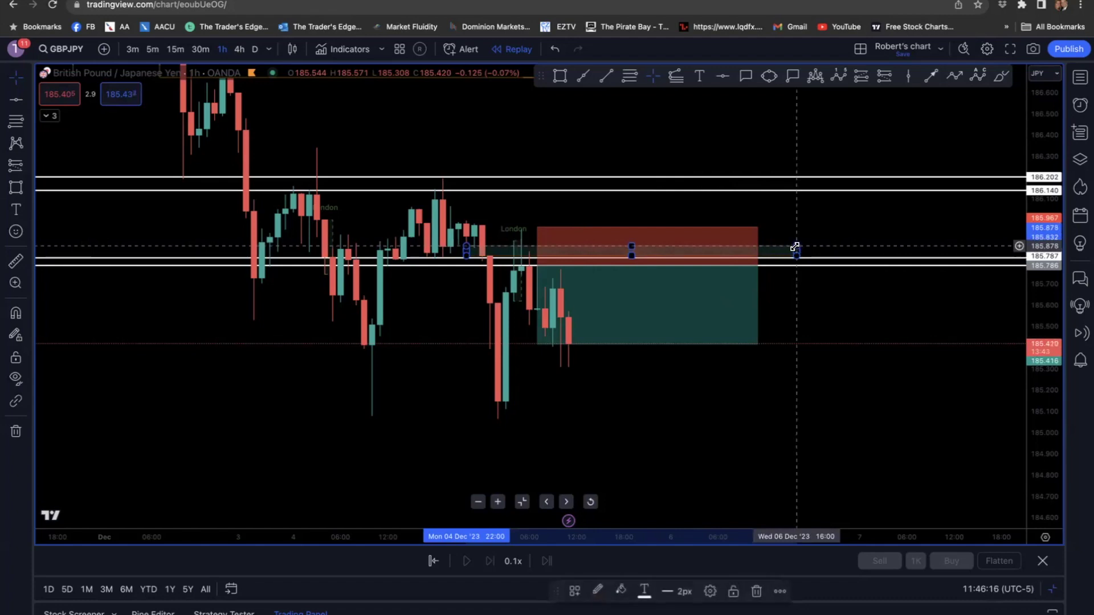
- Apply the FVG template to the thin zone, stretch the price scale, and reselect the rectangle
right_click(795, 249)
mouse_move(843, 258)
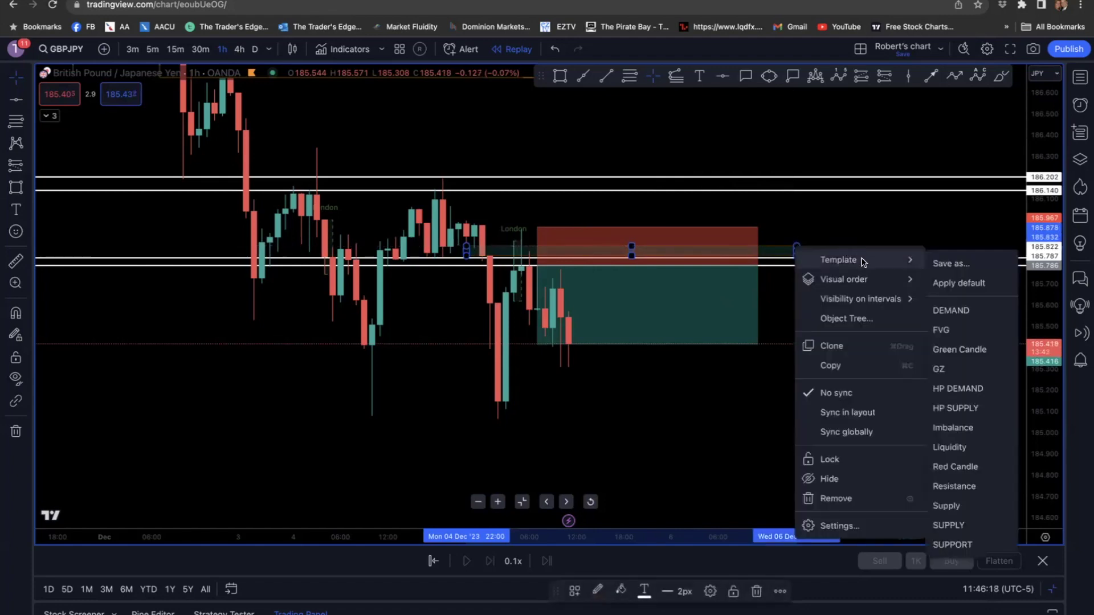
left_click(949, 333)
left_click(874, 340)
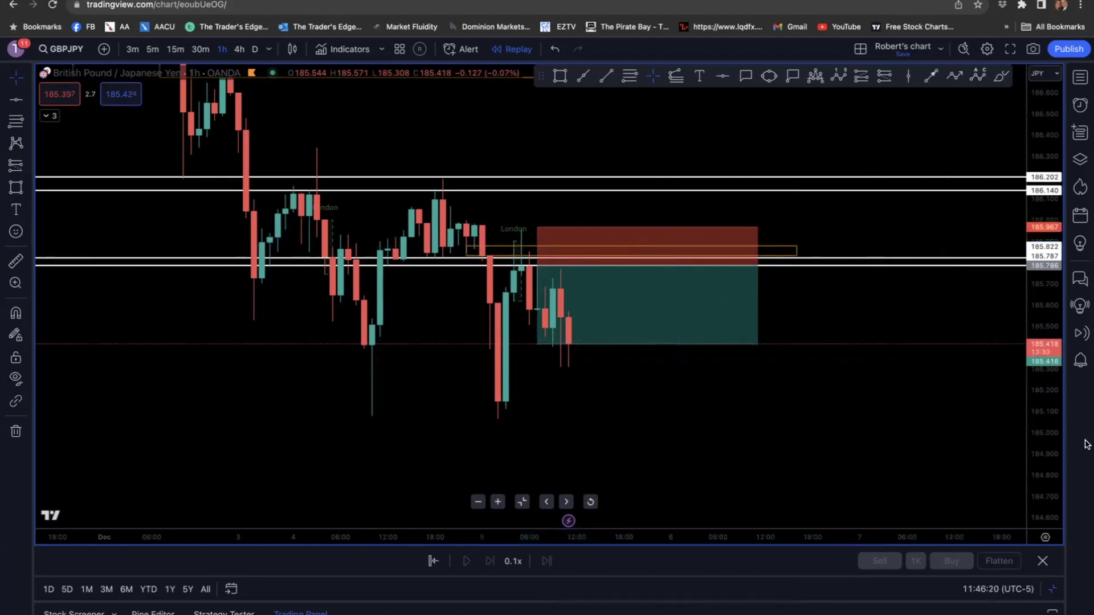
left_click_drag(1040, 446, 1040, 484)
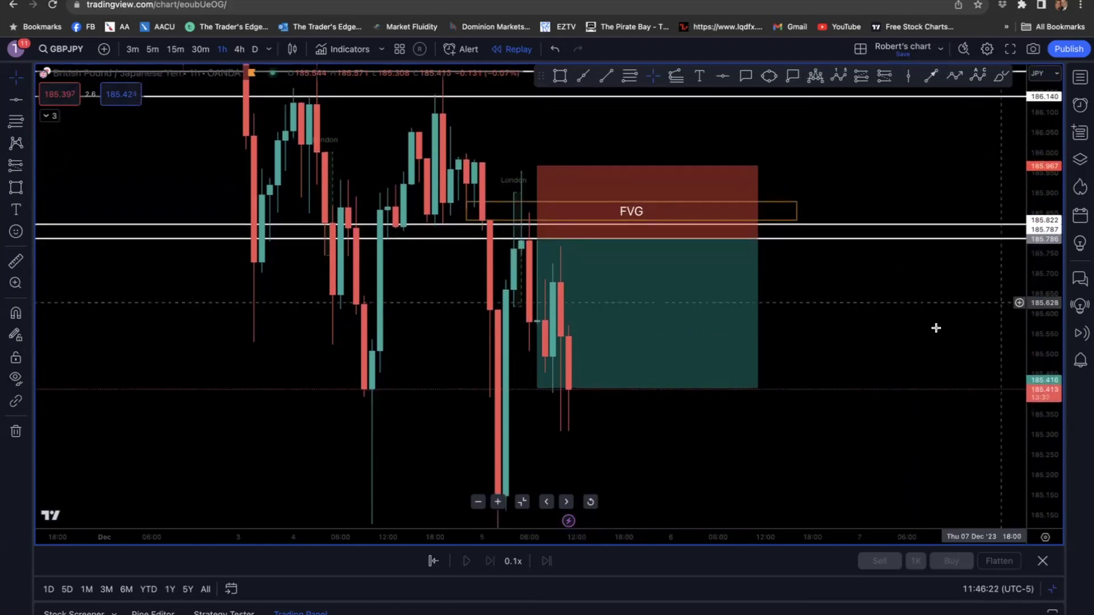
left_click(466, 206)
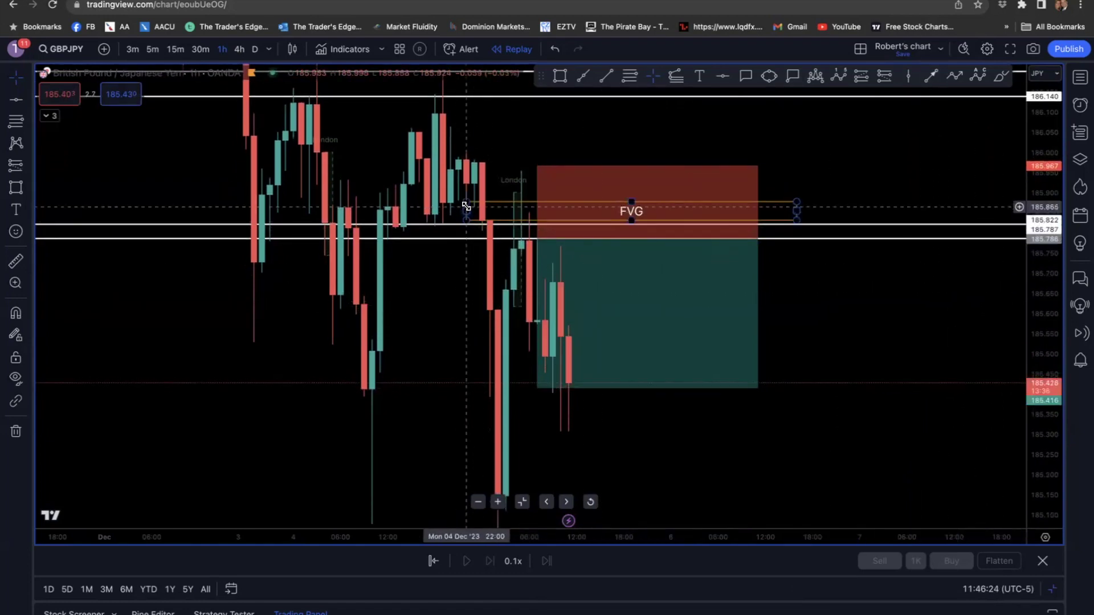
- Lower the FVG rectangle's top to about 185.865 and select the short position to review it
left_click_drag(466, 201, 466, 208)
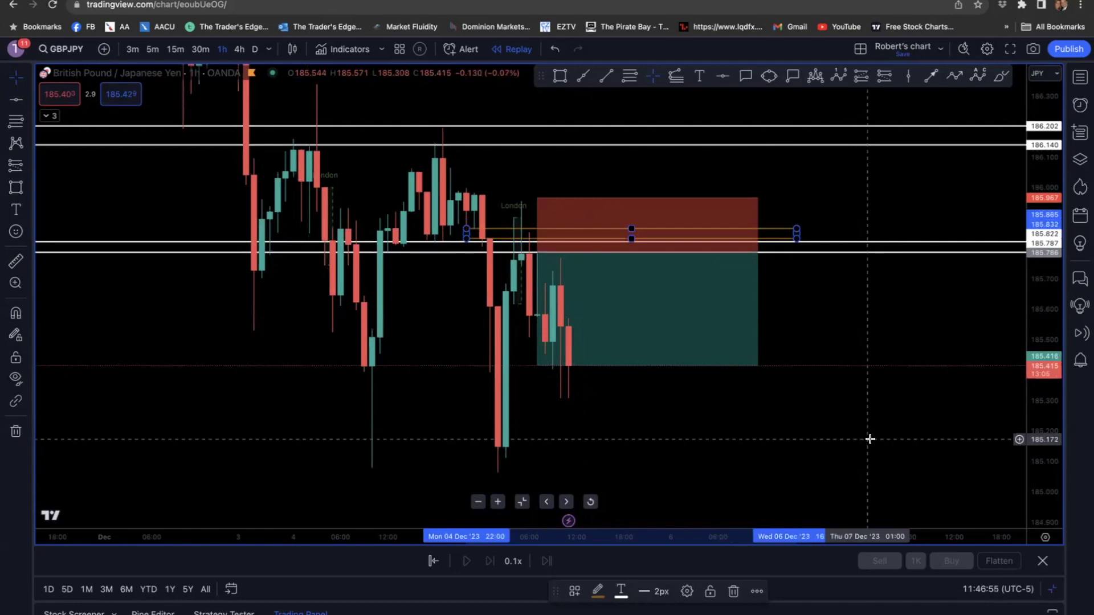
left_click(538, 259)
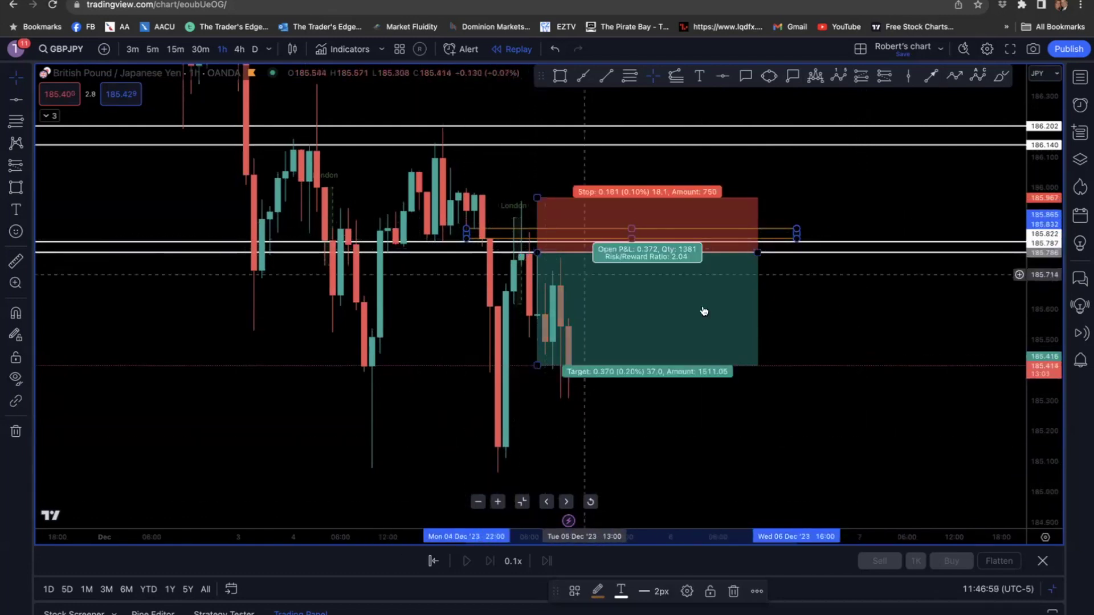